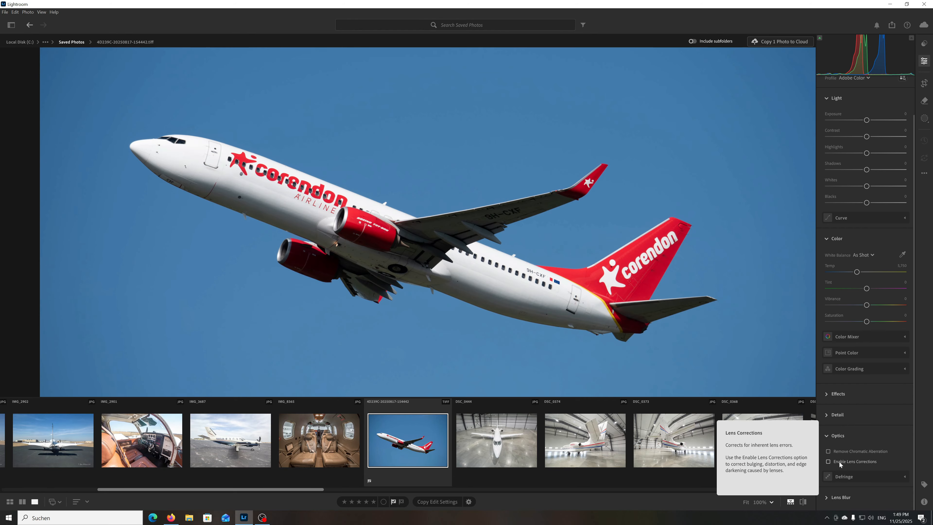
Remove chromatic aberration and enable lens corrections for the airliner photo
left_click(829, 450)
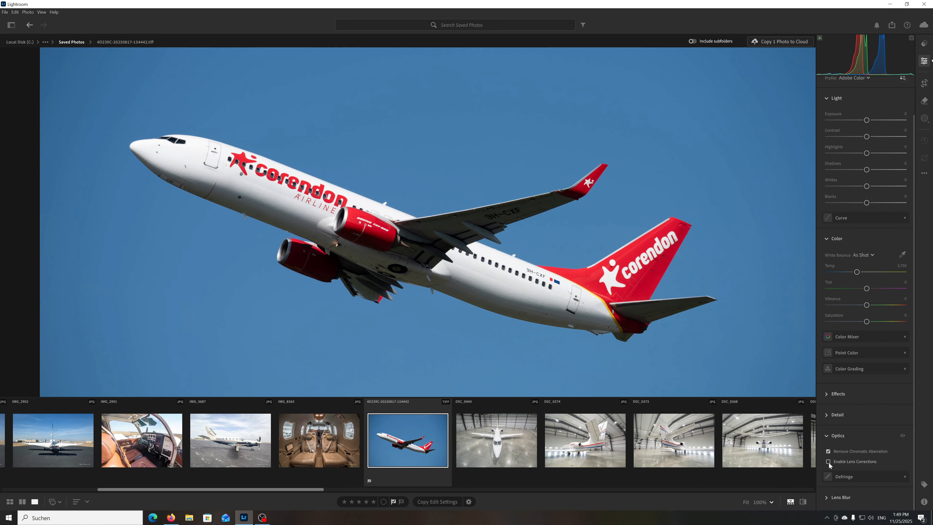
left_click(828, 461)
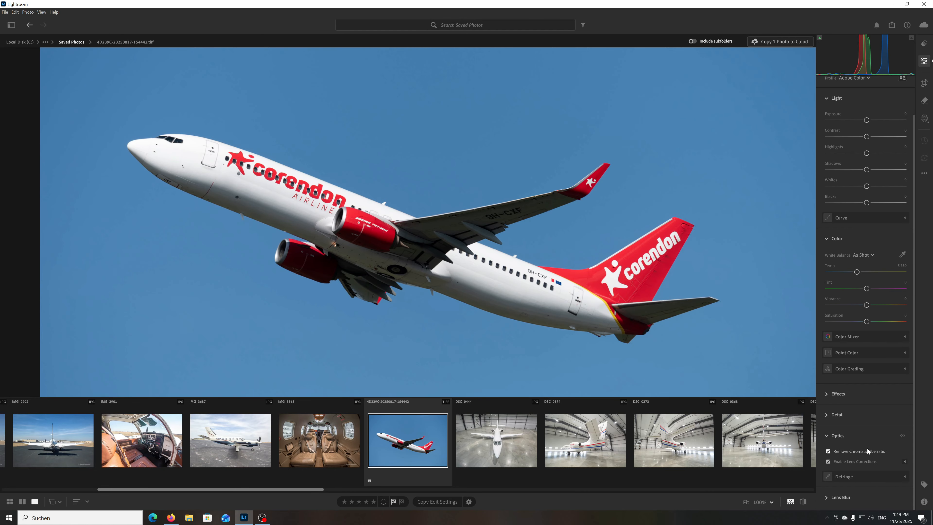
left_click(663, 267)
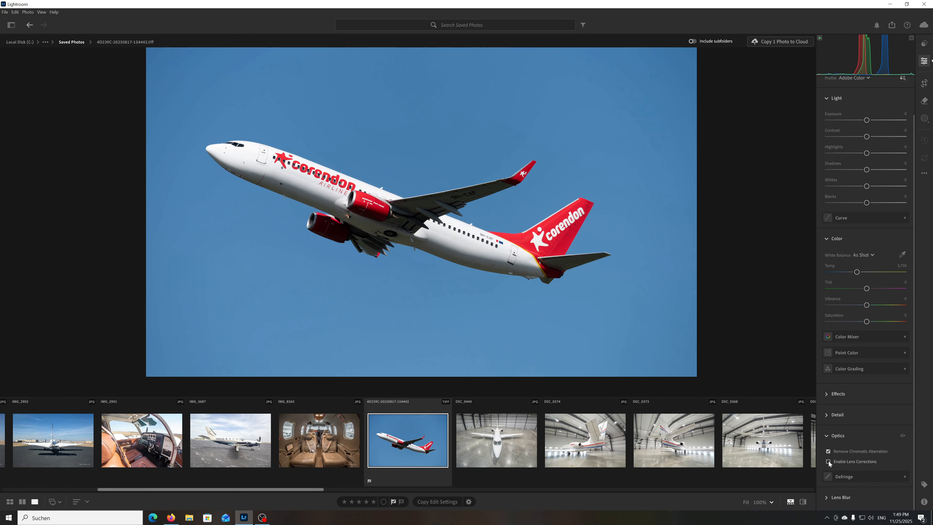
Compare the photo with and without lens corrections, leave them enabled, and inspect the cockpit area up close
left_click(829, 461)
left_click(829, 461)
left_click(828, 461)
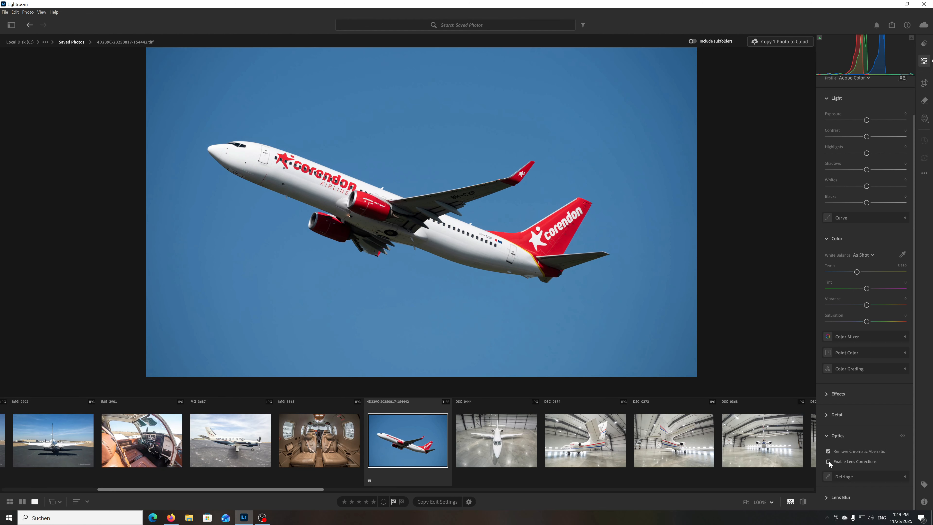
left_click(828, 461)
left_click(828, 462)
left_click(829, 462)
left_click(191, 151)
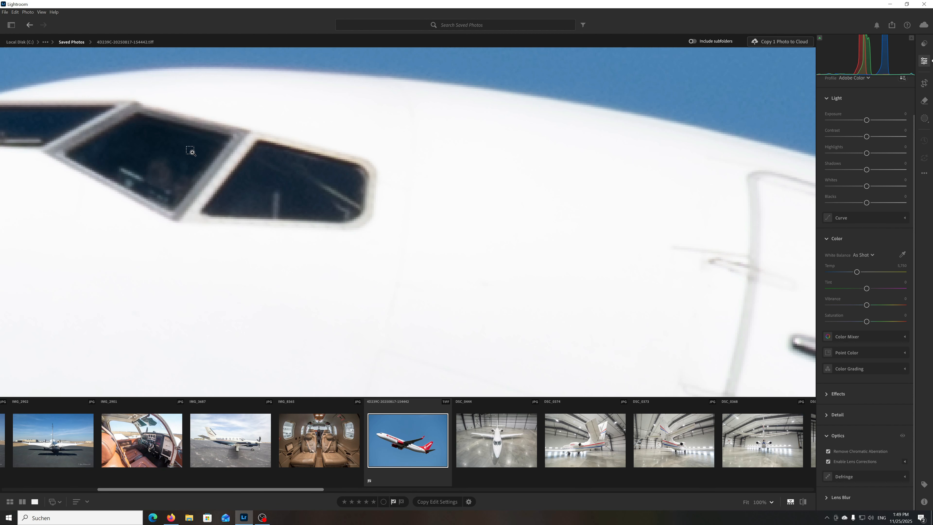
left_click(191, 151)
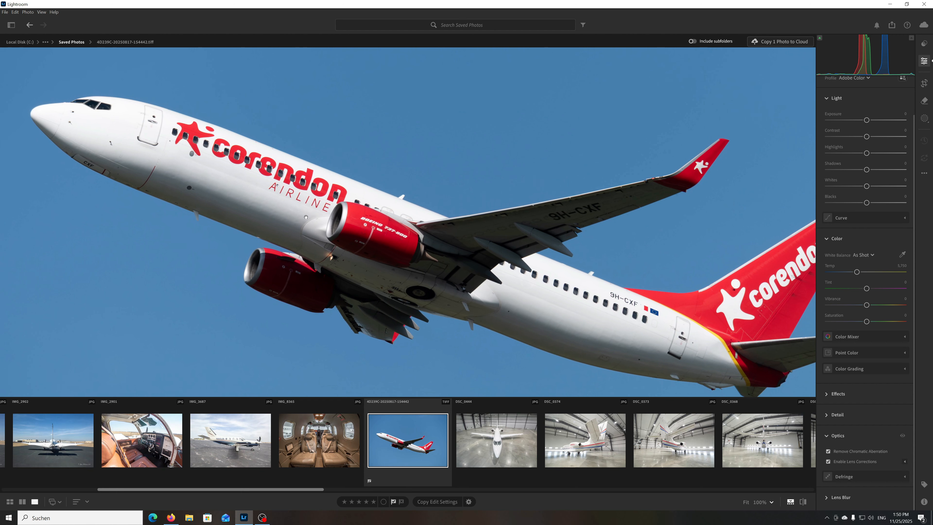
Crop the photo to a 16 x 9 aspect ratio, tightening the frame around the aircraft's nose and tail
key("c")
left_click(847, 101)
left_click(856, 221)
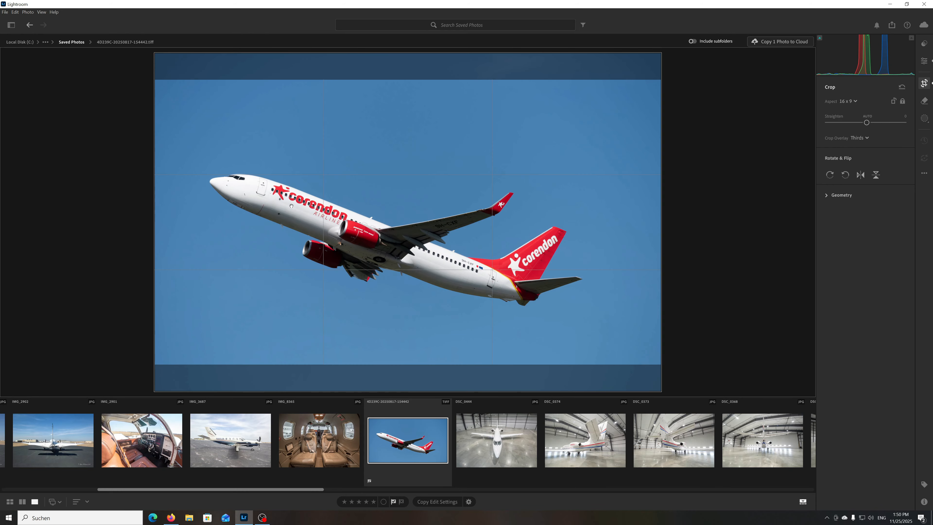
left_click_drag(154, 222, 178, 222)
left_click_drag(637, 223, 601, 223)
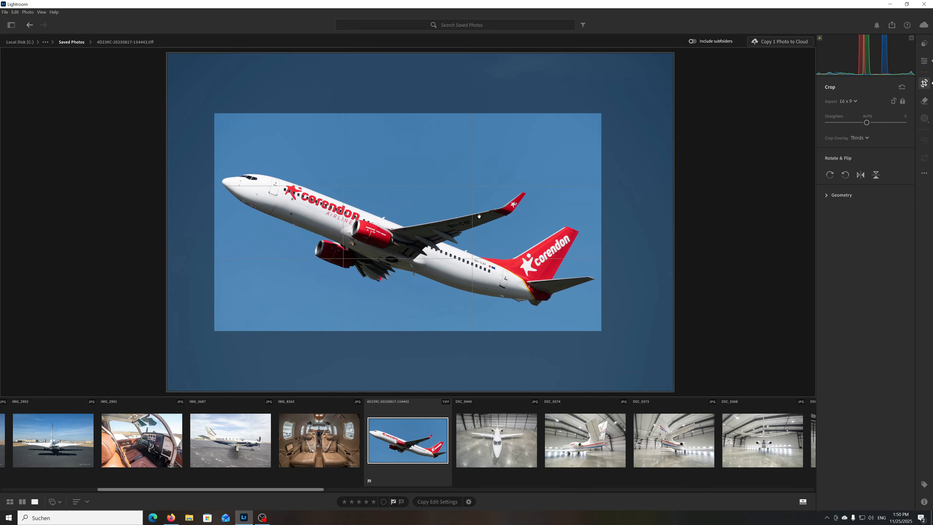
left_click_drag(479, 216, 479, 193)
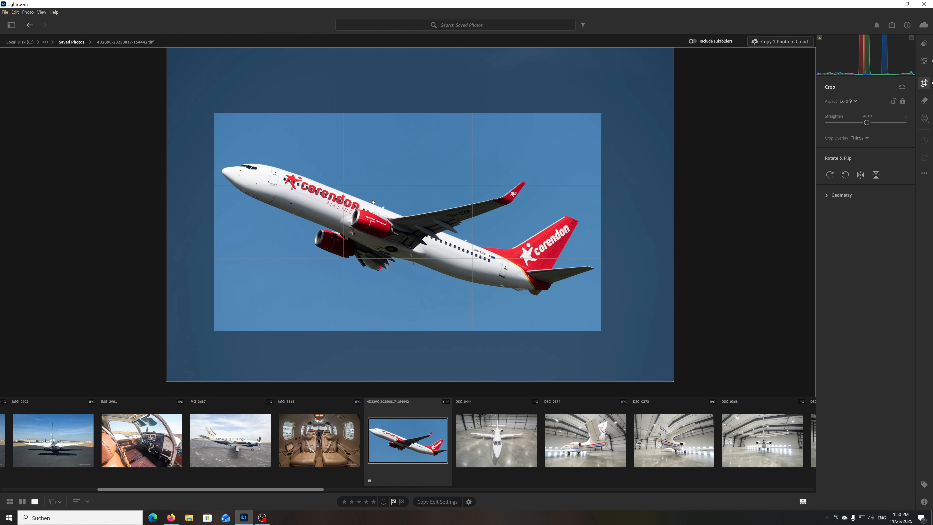
Keep the Thirds crop overlay, centre the aircraft vertically in the frame, and finish the crop
left_click(859, 138)
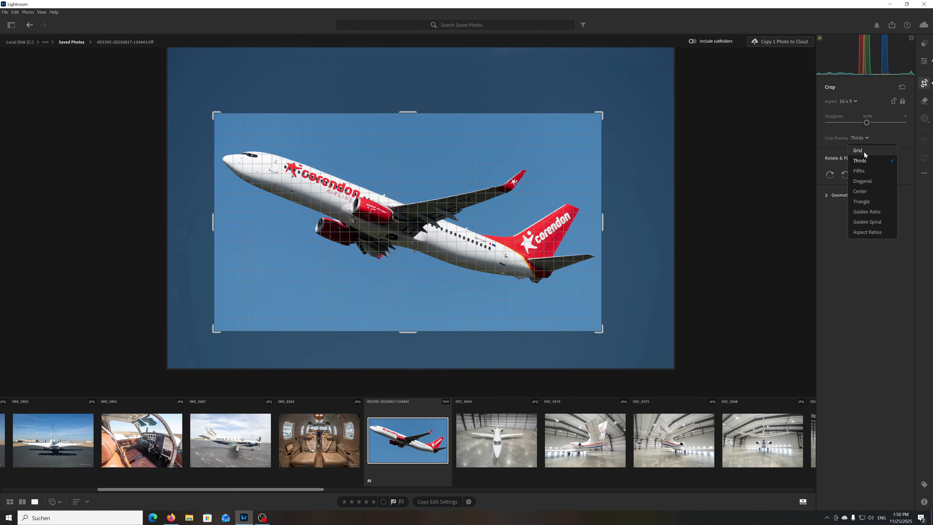
left_click(874, 161)
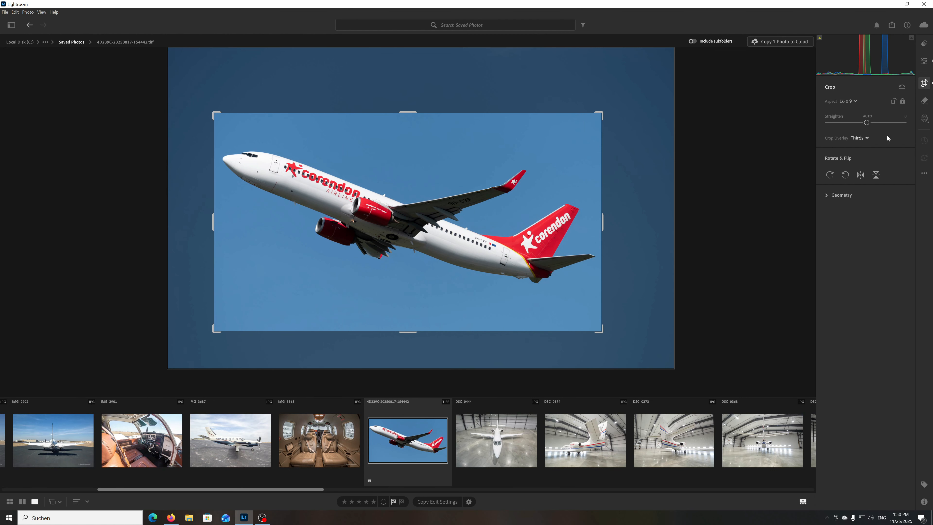
left_click(868, 141)
left_click(916, 208)
left_click(858, 139)
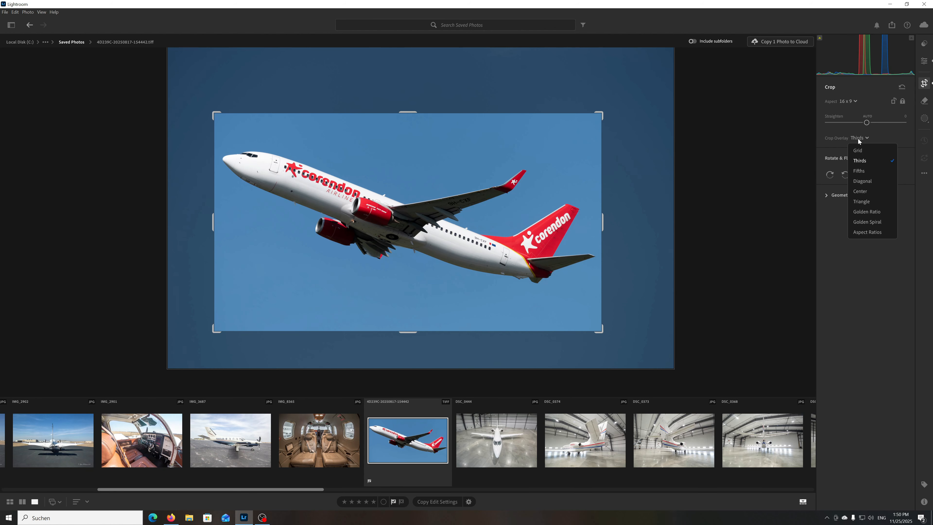
left_click(892, 167)
left_click_drag(457, 210, 457, 217)
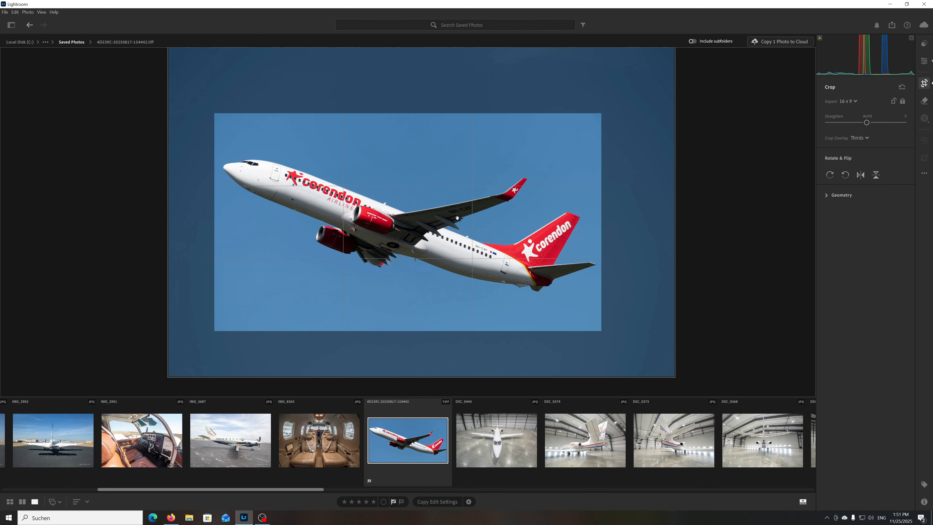
key("e")
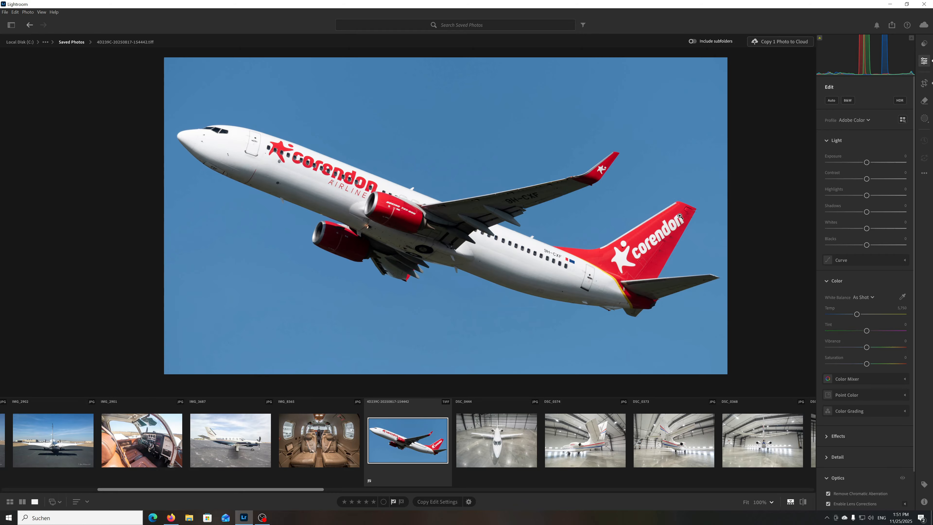
Enable Denoise at an amount of 50 and raise Sharpening to about 115
scroll(833, 433, "down", 1)
left_click(833, 431)
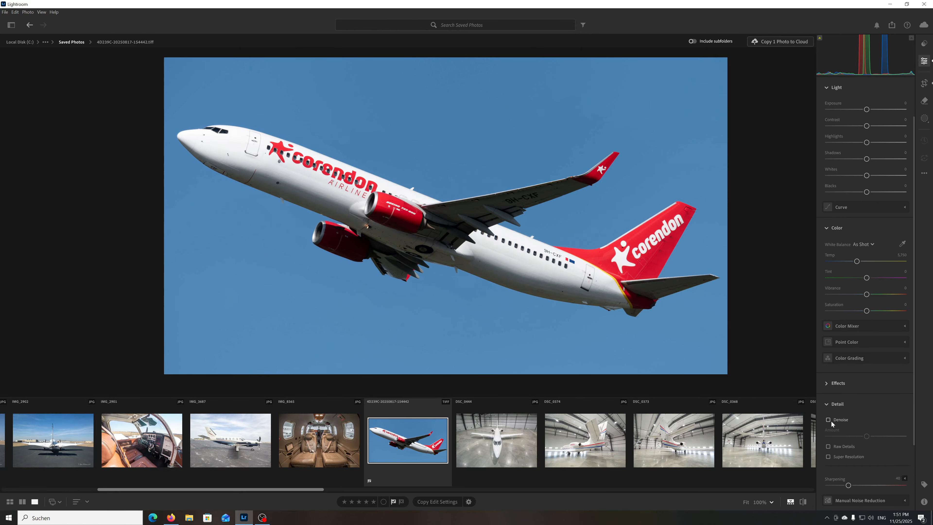
left_click(863, 436)
left_click(371, 186)
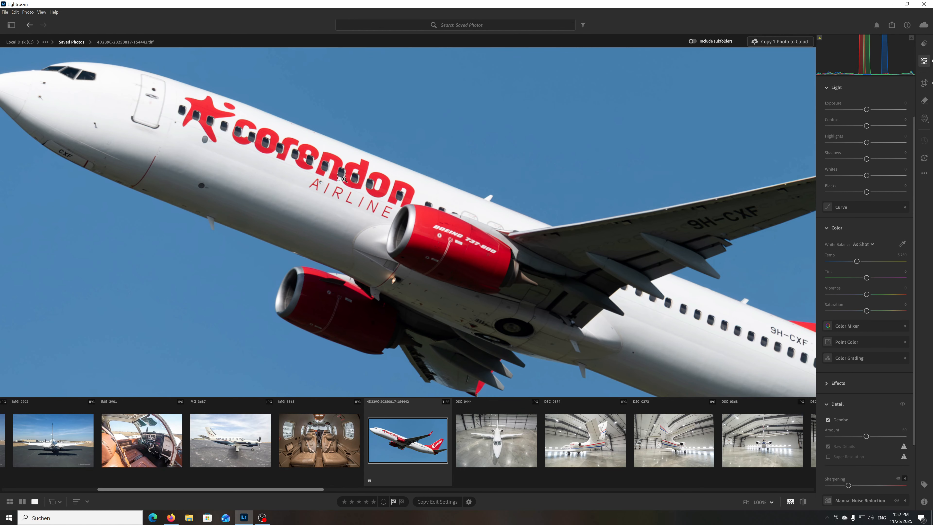
left_click_drag(848, 485, 887, 483)
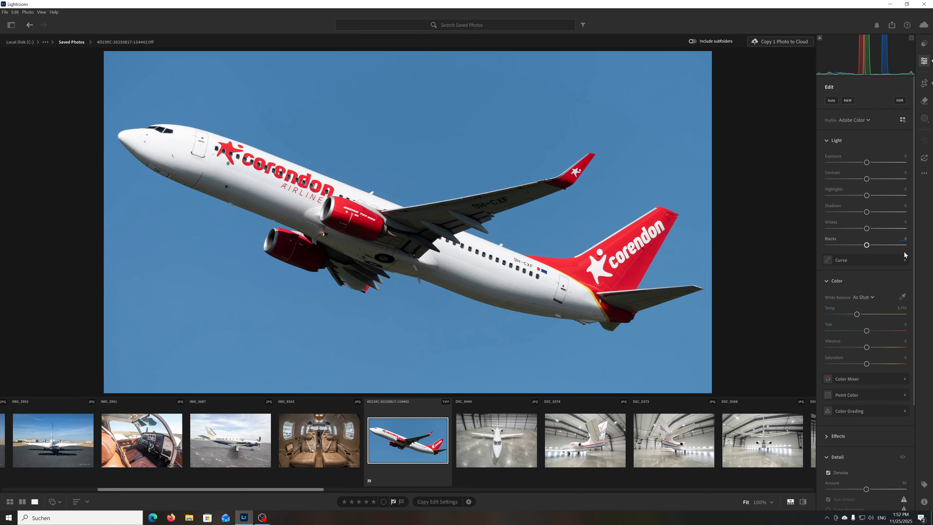
Check the photo's clipping and histogram, and compare it with the reference histogram open in Firefox
scroll(904, 251, "down", 1)
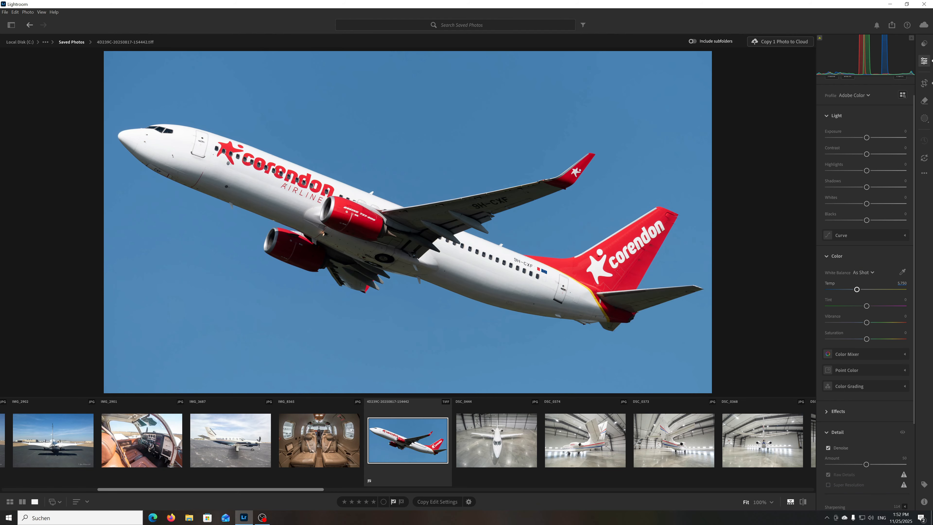
scroll(861, 160, "up", 1)
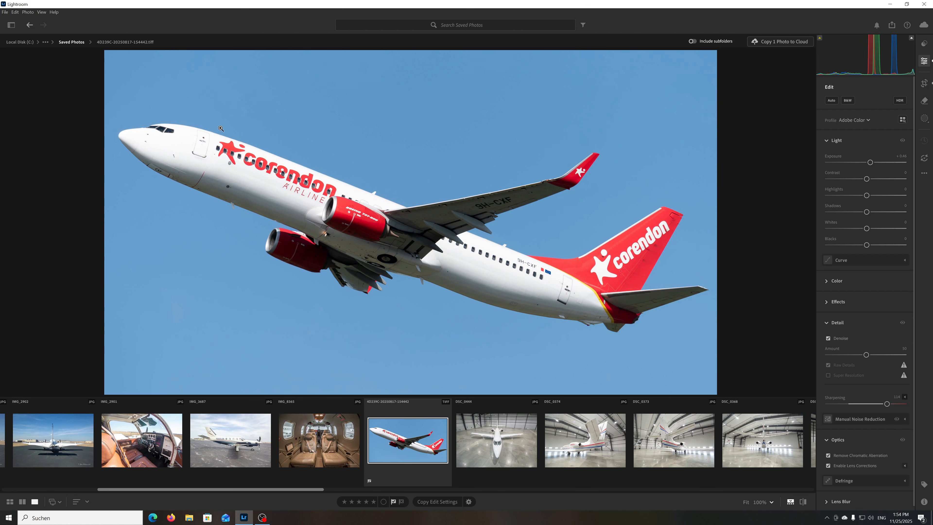
key("j")
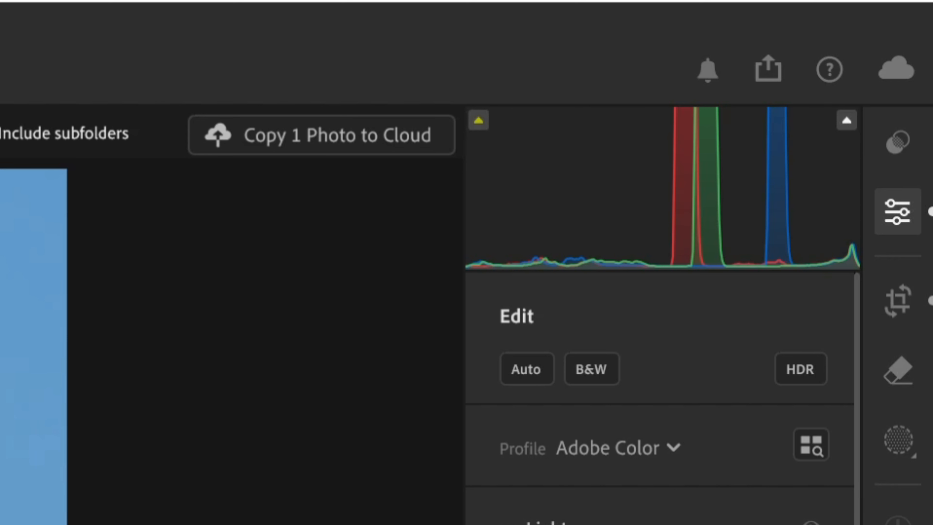
key("z")
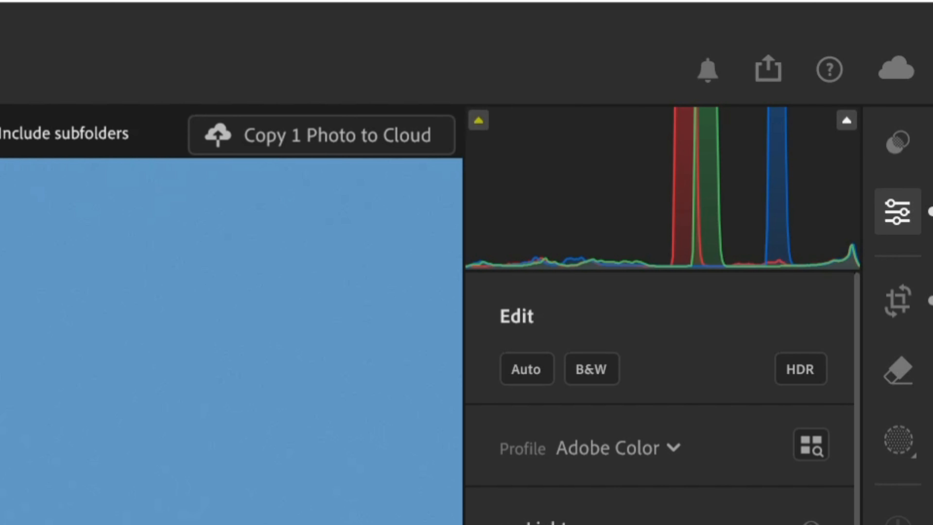
key("z")
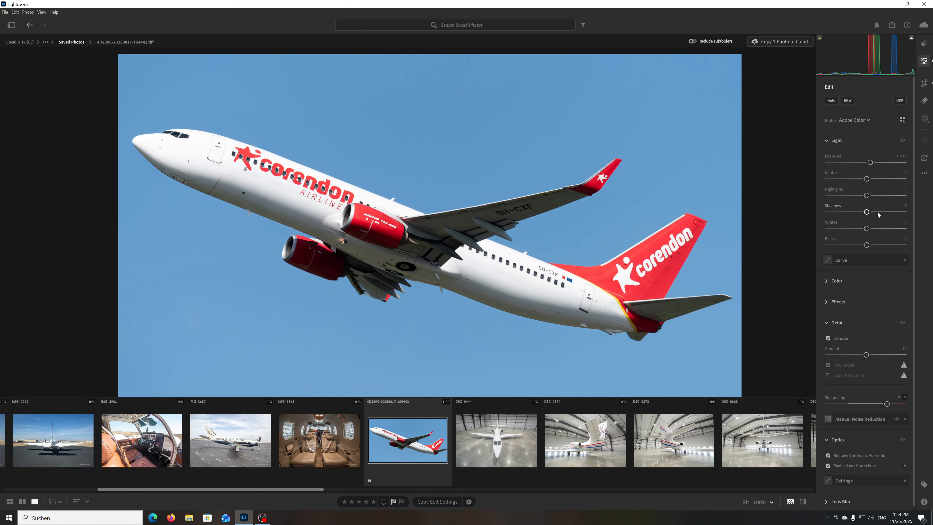
key("alt+Tab")
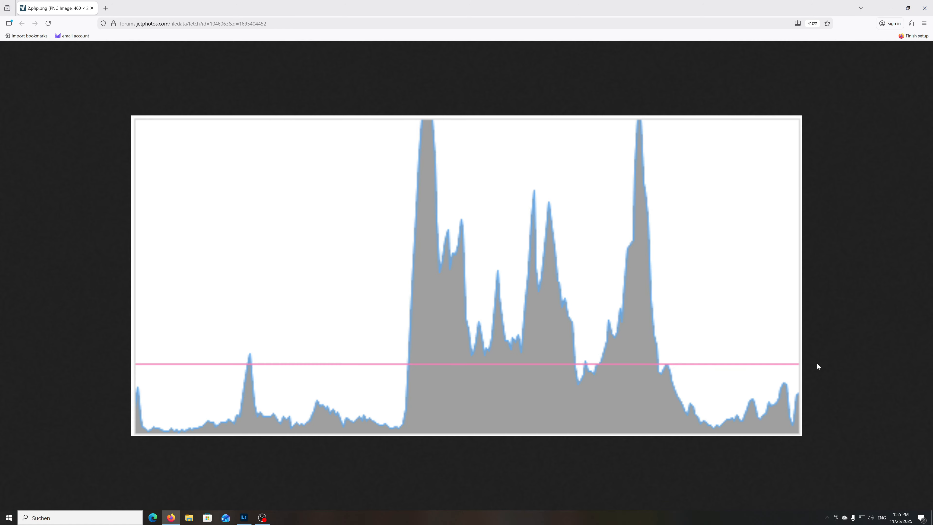
key("alt+Tab")
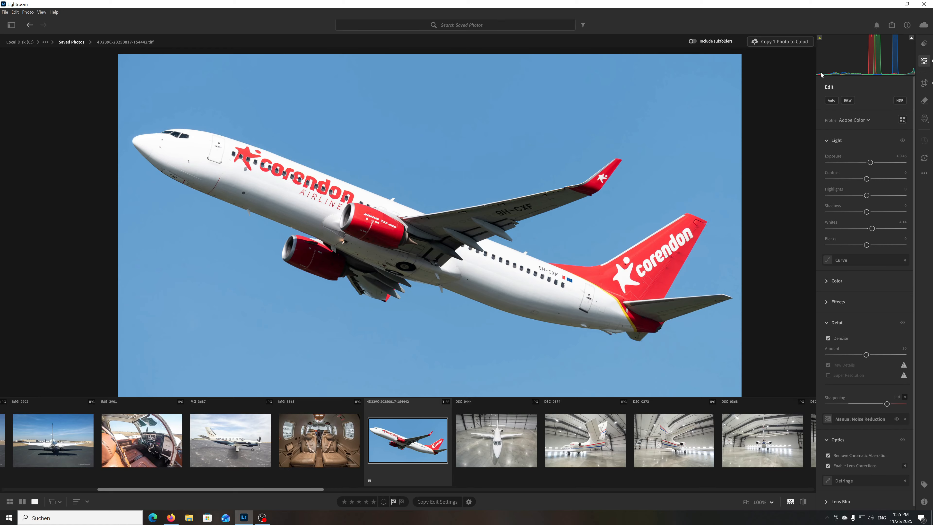
Set Whites to +17, brighten Exposure slightly, and try a higher Contrast before resetting it to 0
left_click_drag(872, 228, 874, 228)
left_click_drag(876, 228, 879, 228)
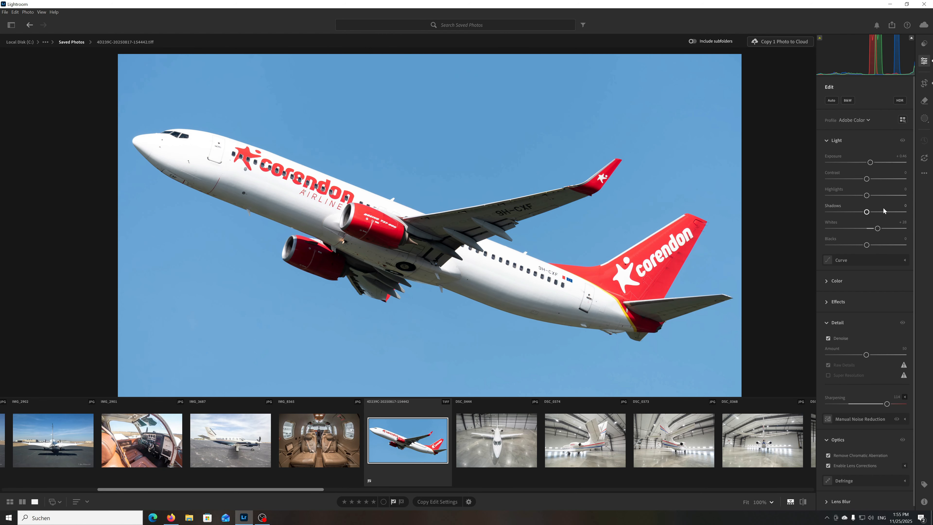
left_click_drag(869, 162, 871, 162)
mouse_move(866, 245)
left_mouse_down()
mouse_move(858, 245)
mouse_move(866, 245)
left_mouse_up()
left_click_drag(866, 179, 873, 179)
left_click_drag(878, 228, 873, 228)
double_click(873, 179)
Fine-tune Exposure to about +0.7 and lower Blacks to about -38
left_click_drag(871, 162, 872, 162)
scroll(460, 264, "up", 3)
left_click_drag(866, 245, 852, 247)
scroll(460, 264, "down", 2)
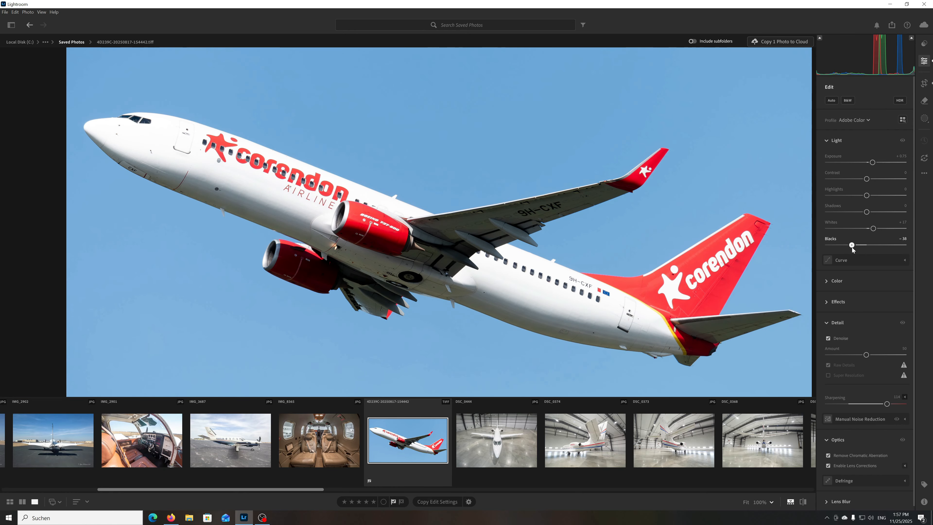
Check the photo for dust spots using the Remove tool's Visualize spots view, and turn that view off again
key("h")
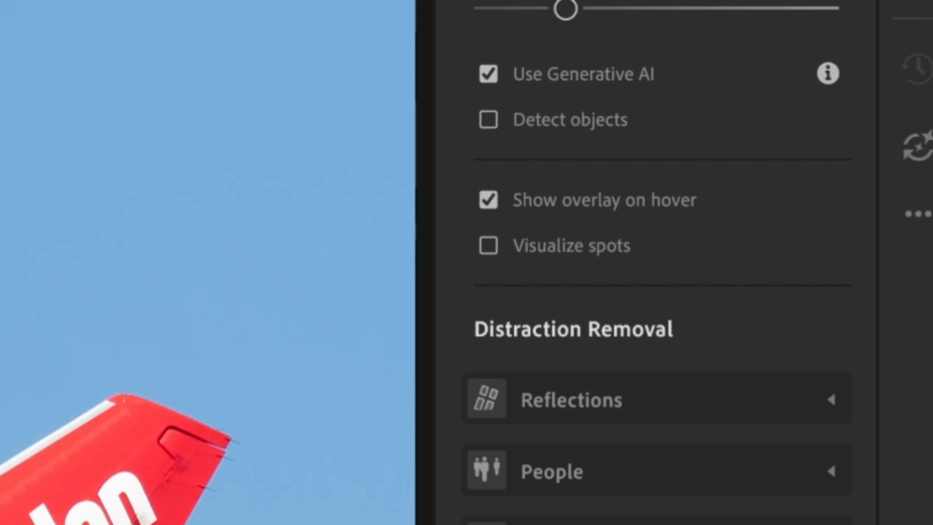
left_click(578, 257)
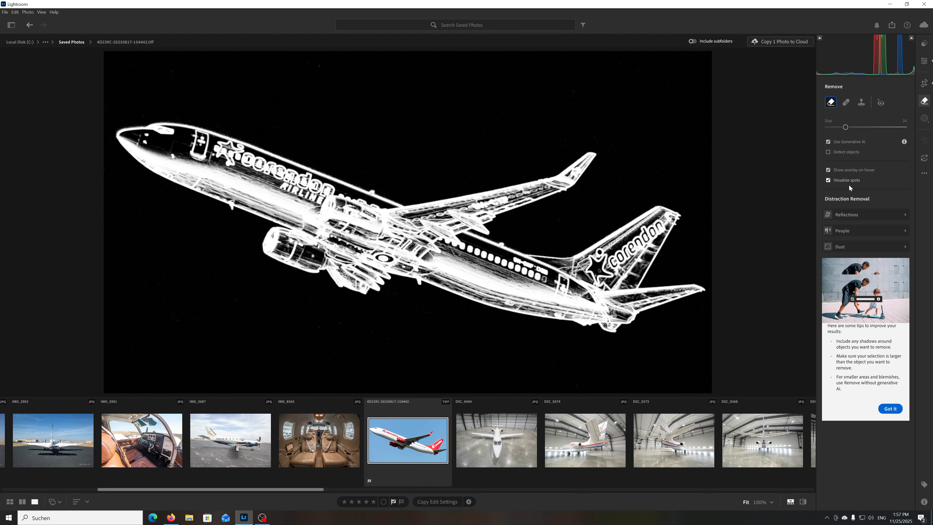
left_click(848, 182)
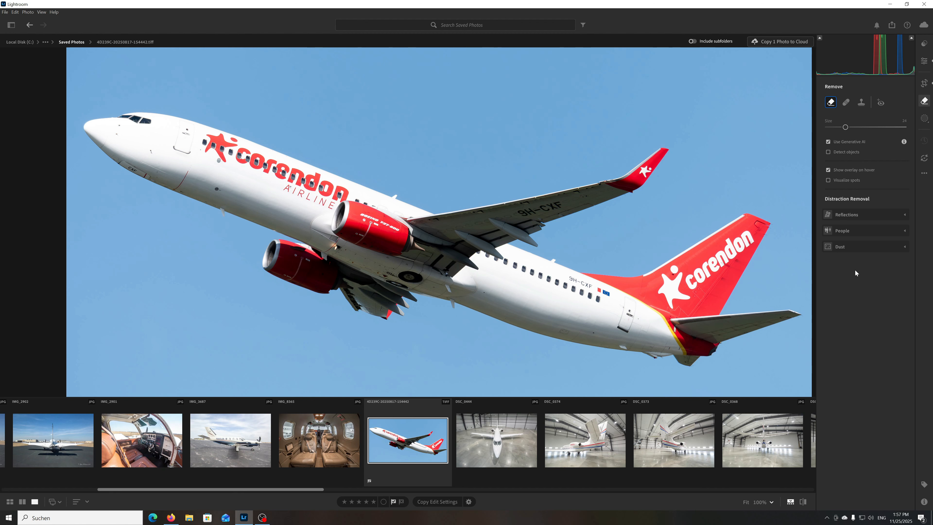
Open the export settings for the photo and set the JPG's dimensions to Custom
key("ctrl+shift+e")
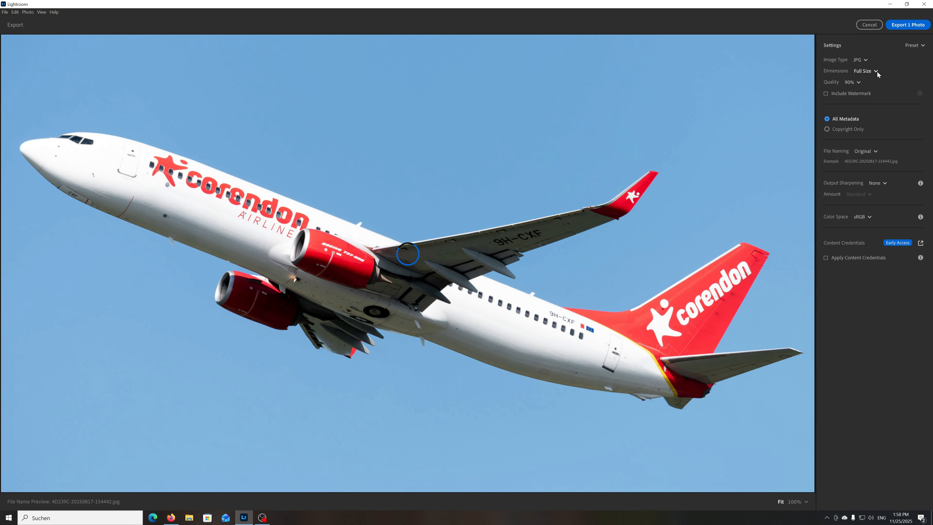
left_click(877, 72)
left_click(877, 101)
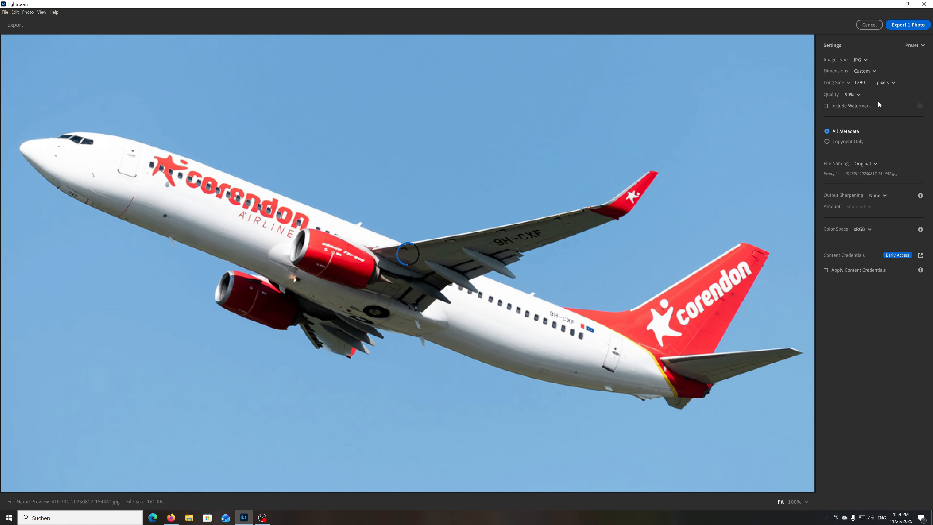